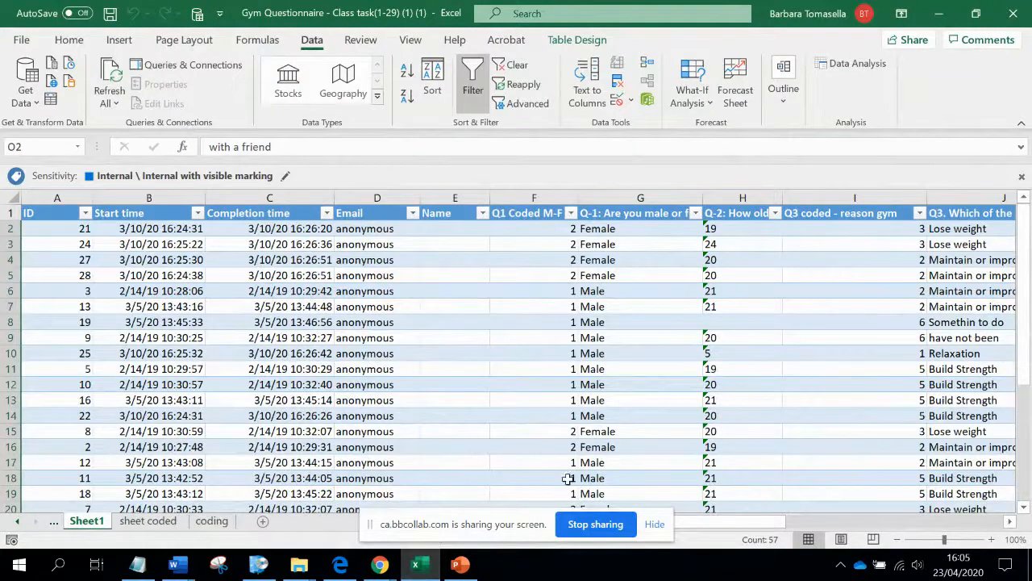
drag(506, 524, 503, 531)
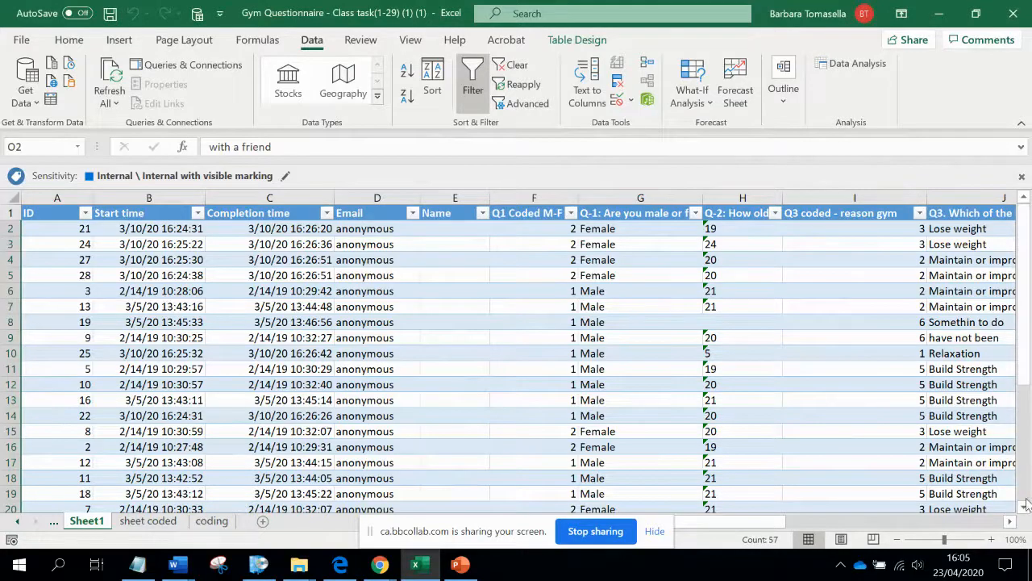
drag(1025, 325, 1031, 363)
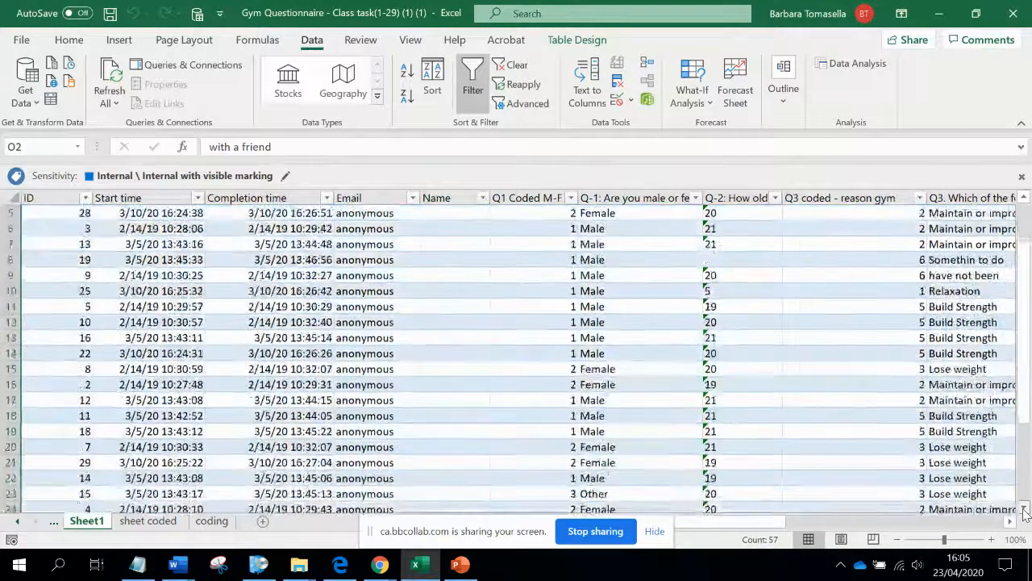
scroll(1000, 275, up, 2)
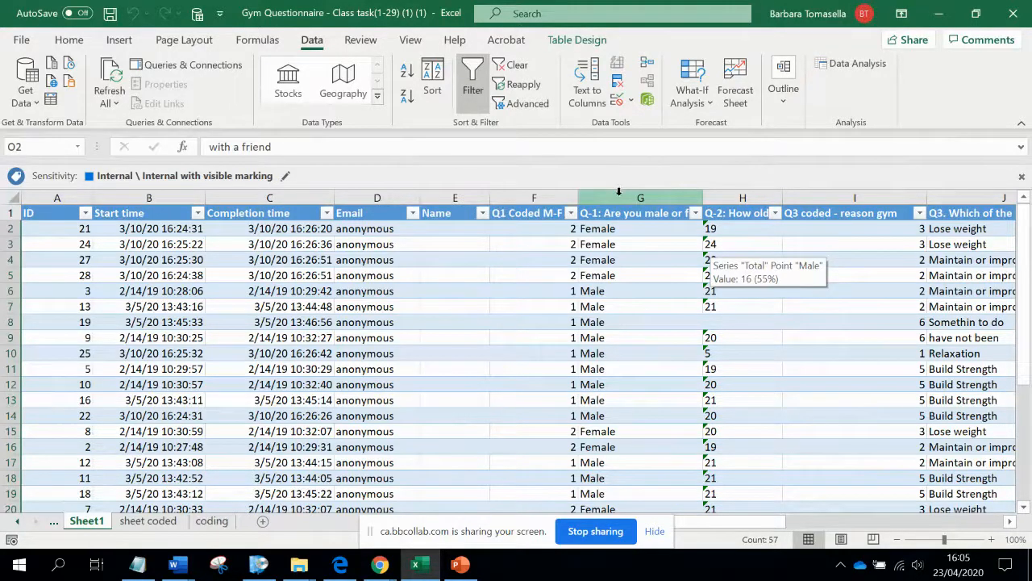
- Insert the recommended clustered column chart for the "Q-1: Are you male or female" column of Sheet1
click(618, 191)
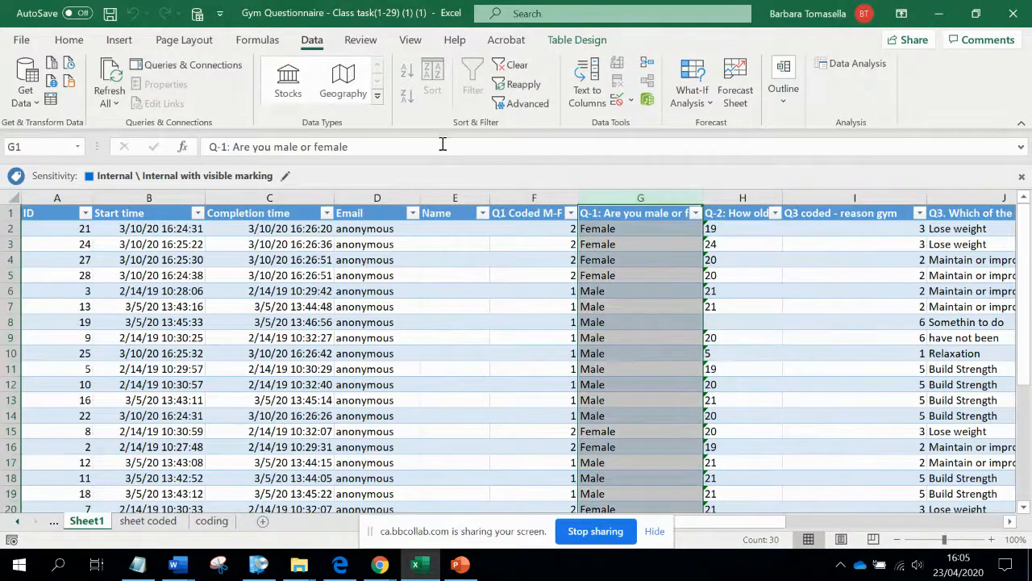
click(119, 47)
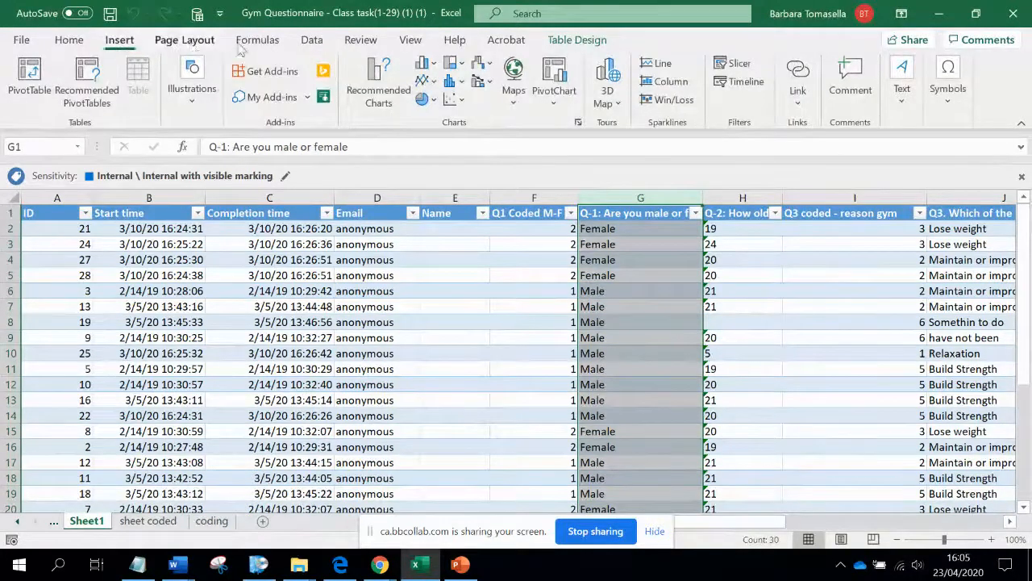
click(378, 95)
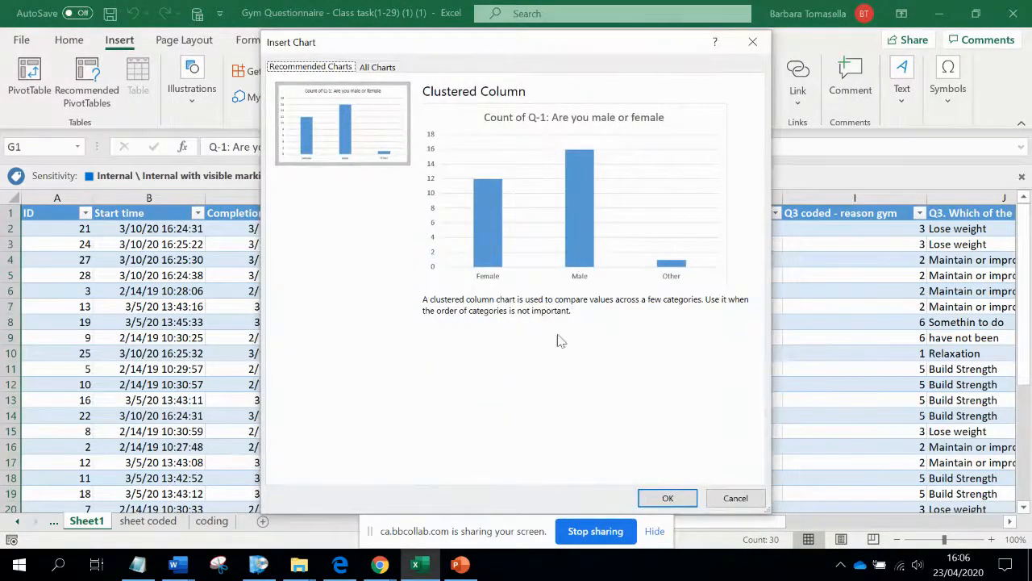
click(672, 499)
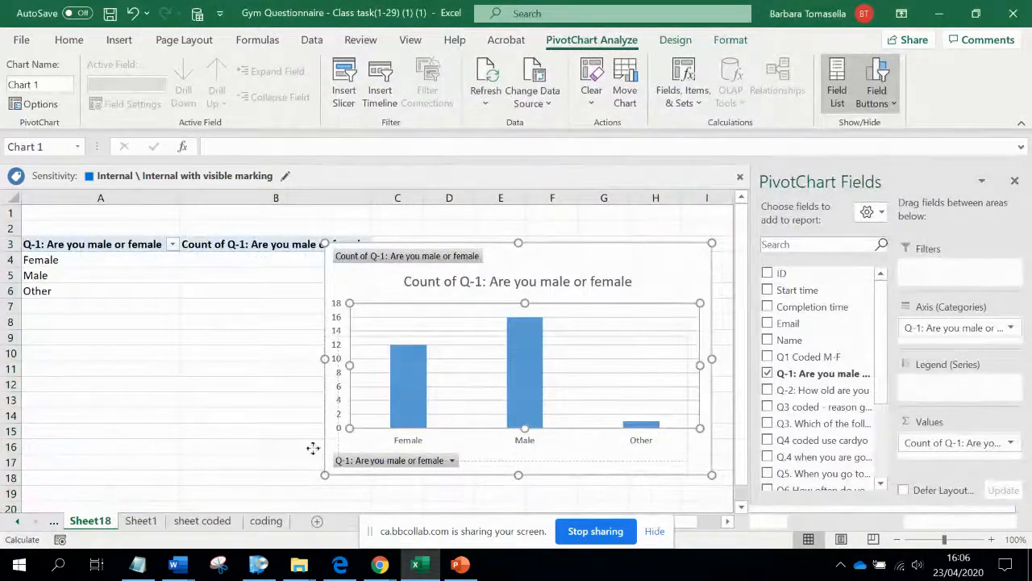
- Move the male/female chart directly below the pivot table so it no longer covers the counts
drag(313, 448, 286, 462)
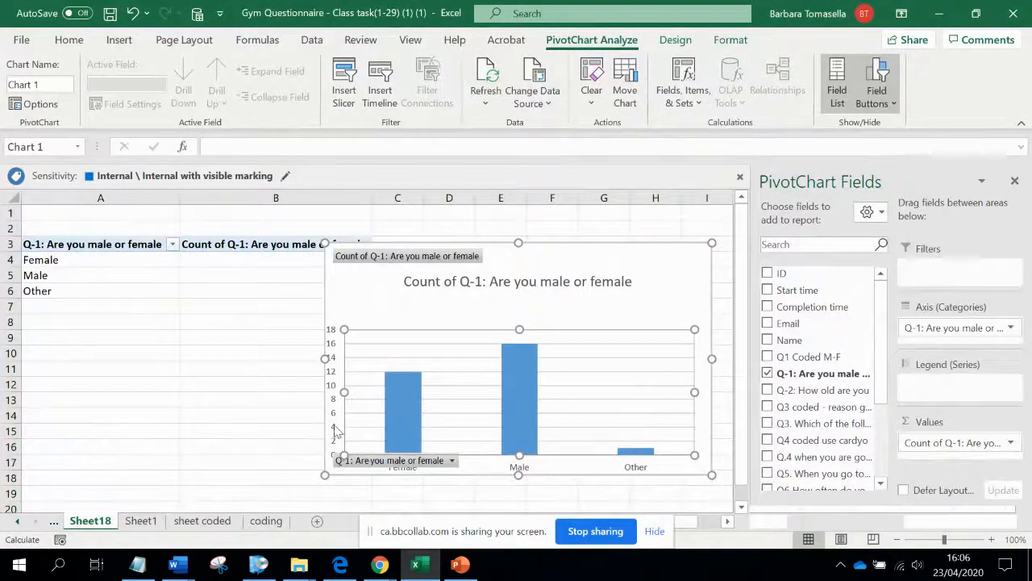
click(554, 371)
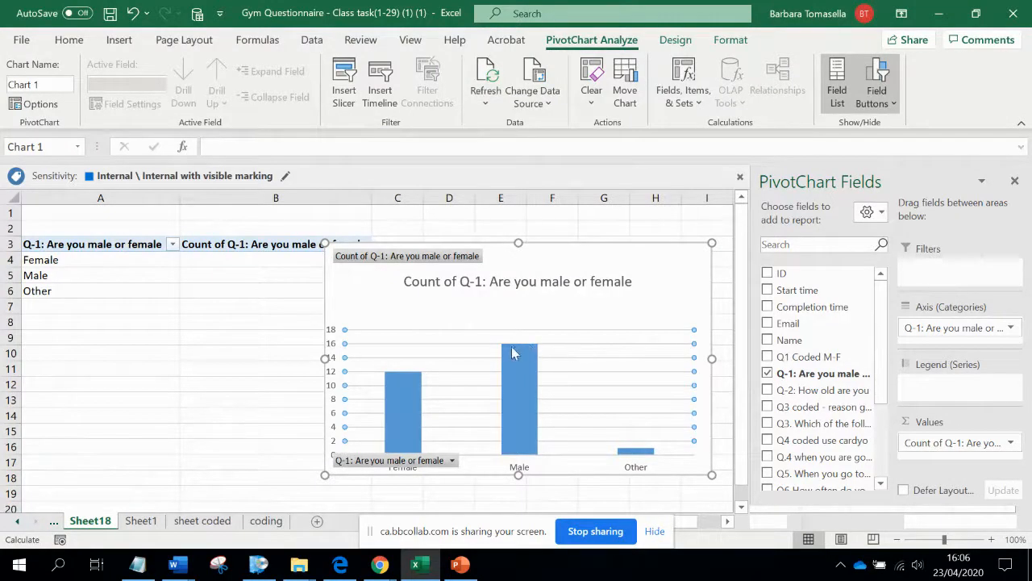
click(469, 392)
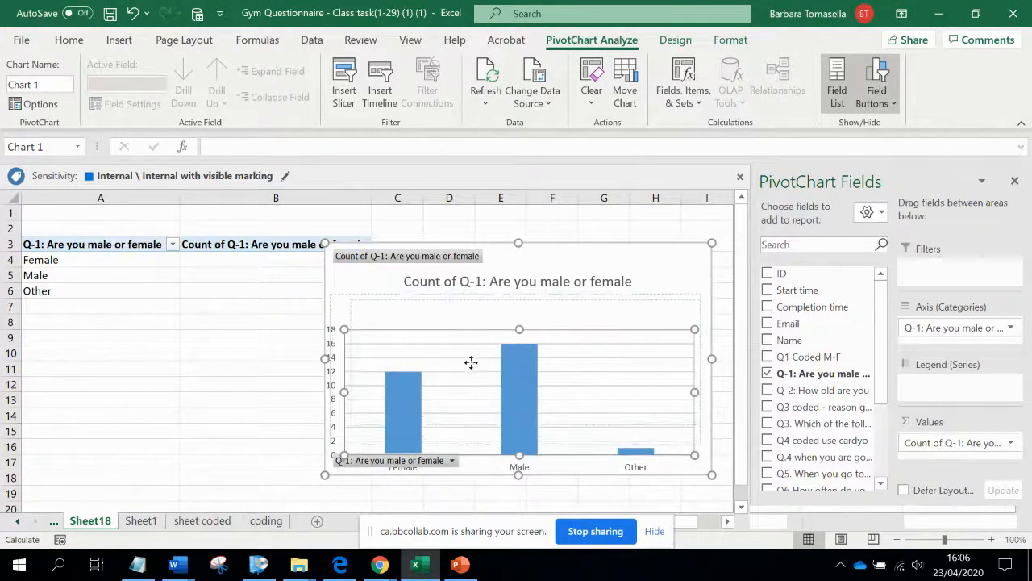
drag(650, 279, 316, 348)
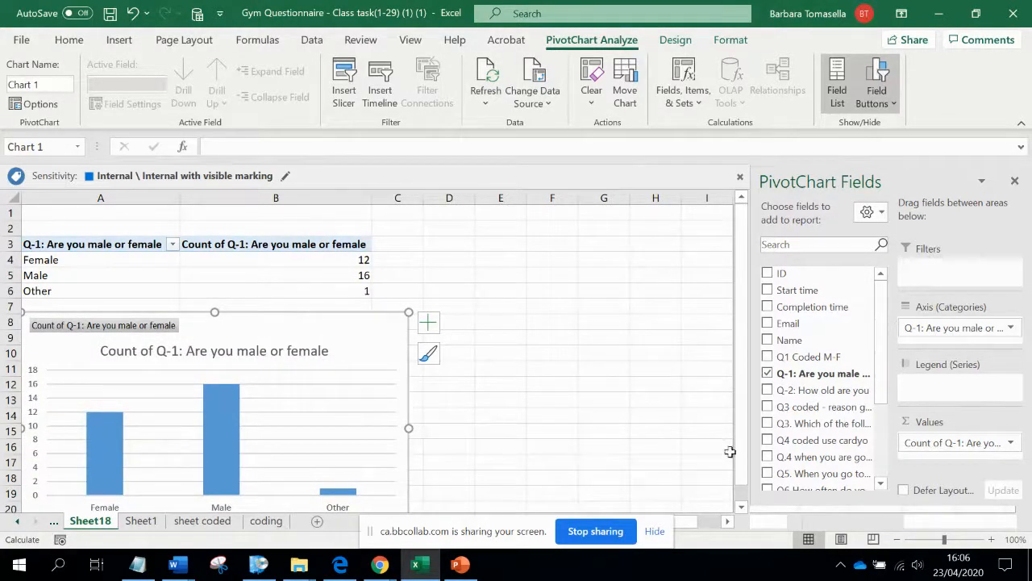
drag(740, 473, 740, 505)
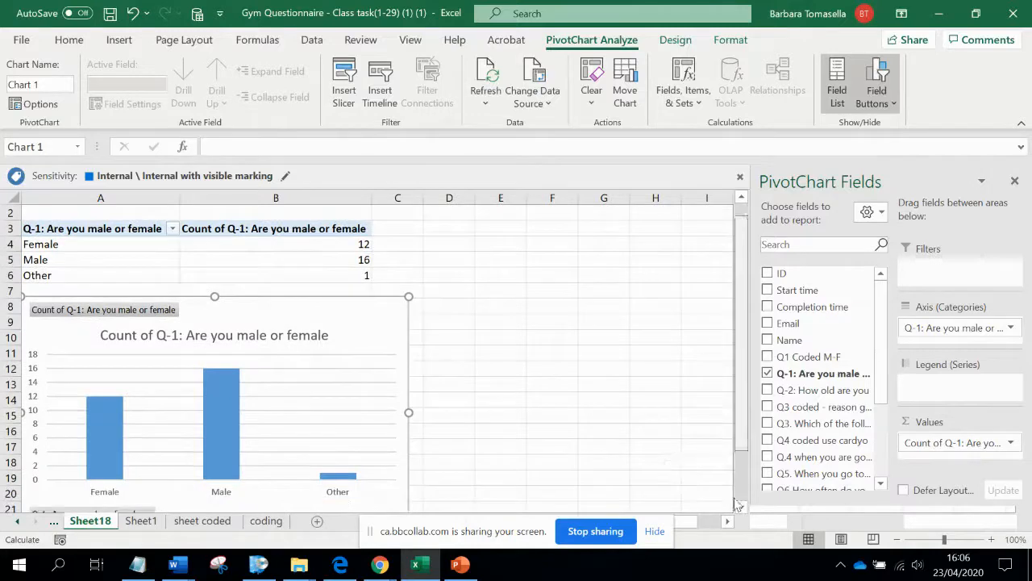
- Preview the Pie, Doughnut and Bar of Pie types for the male/female chart and cancel the chart type change
right_click(289, 392)
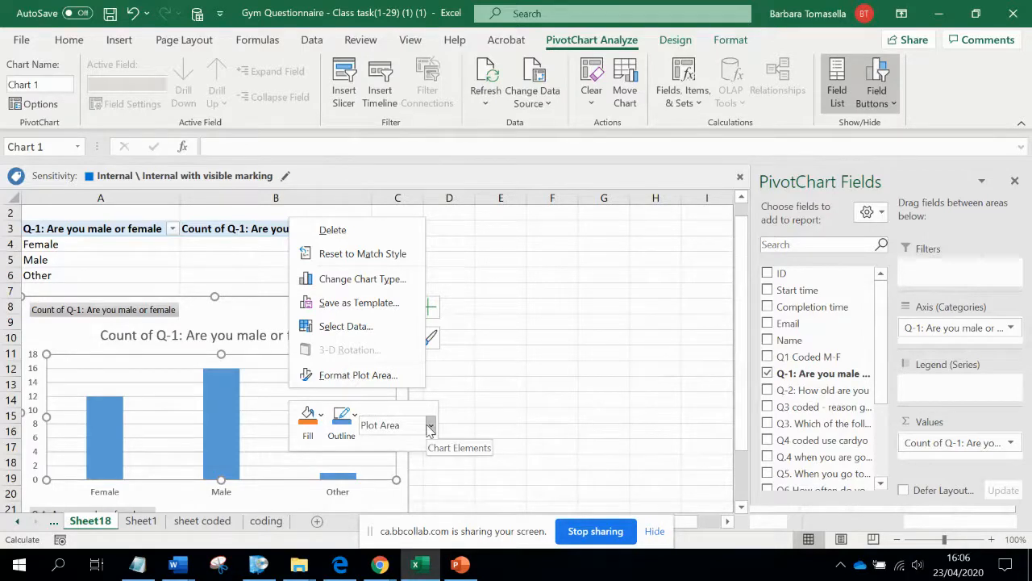
click(375, 279)
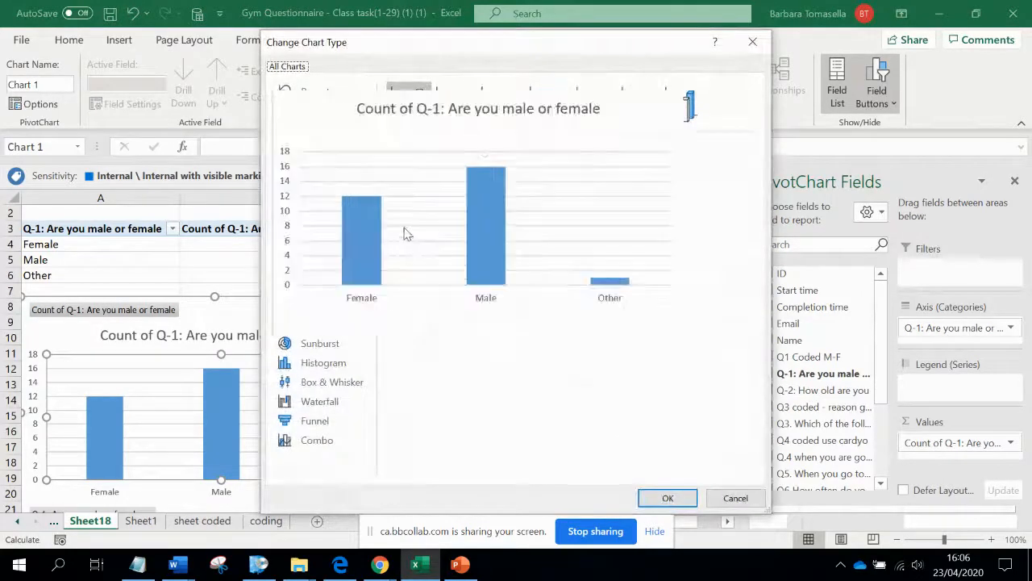
click(318, 169)
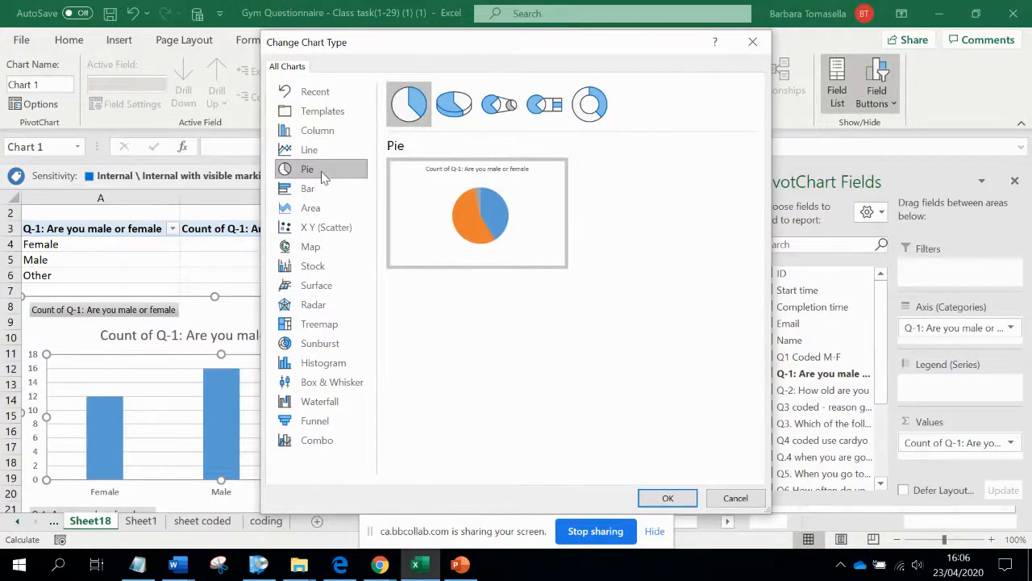
click(593, 112)
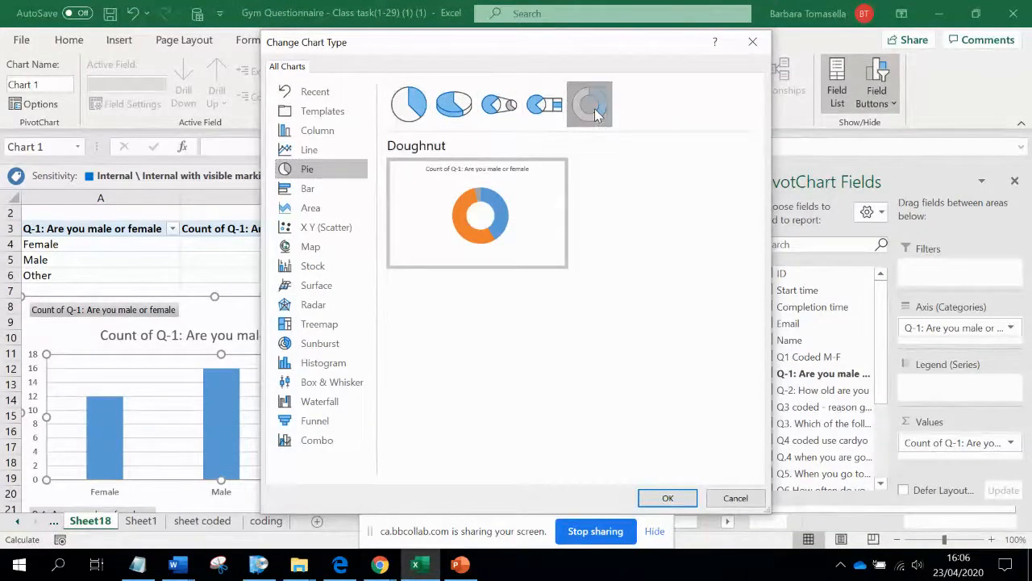
click(554, 108)
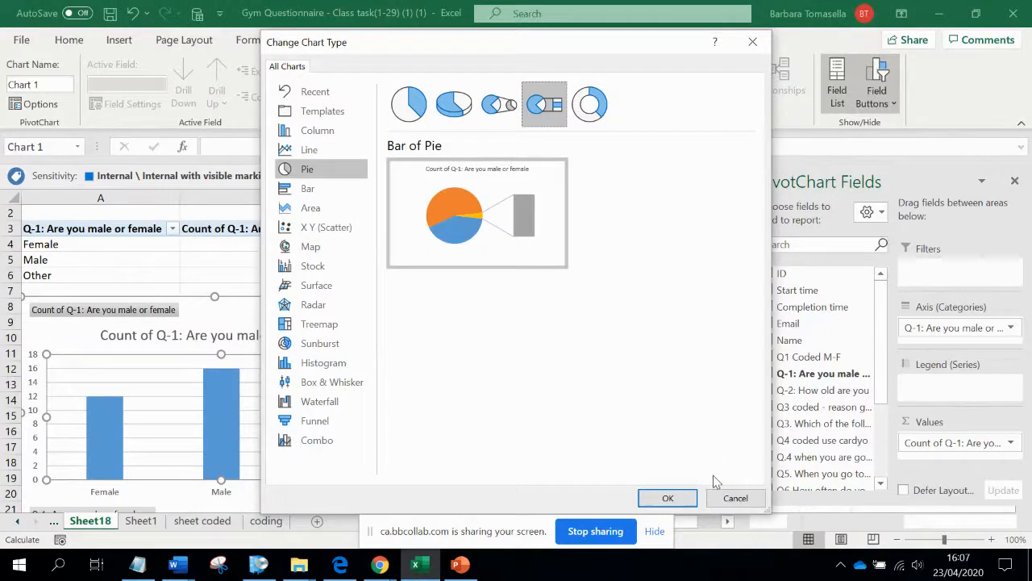
click(738, 499)
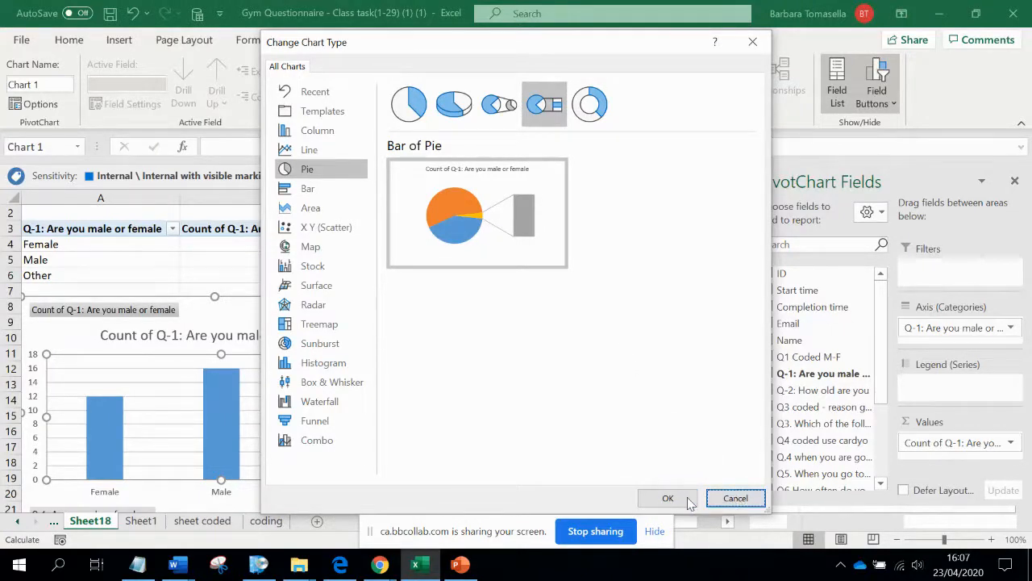
click(732, 498)
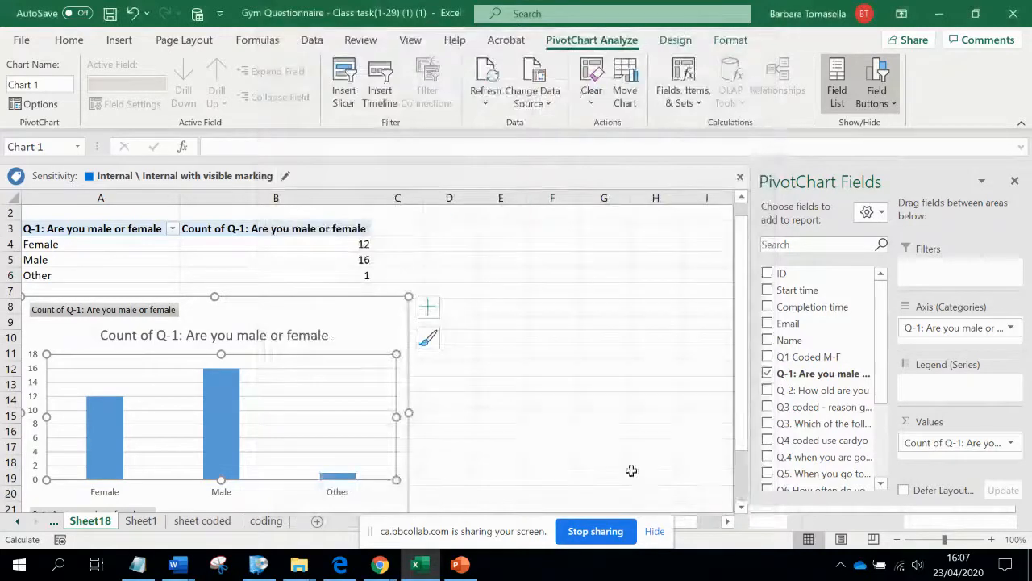
- Copy the whole male/female column chart to the clipboard
click(375, 314)
right_click(374, 312)
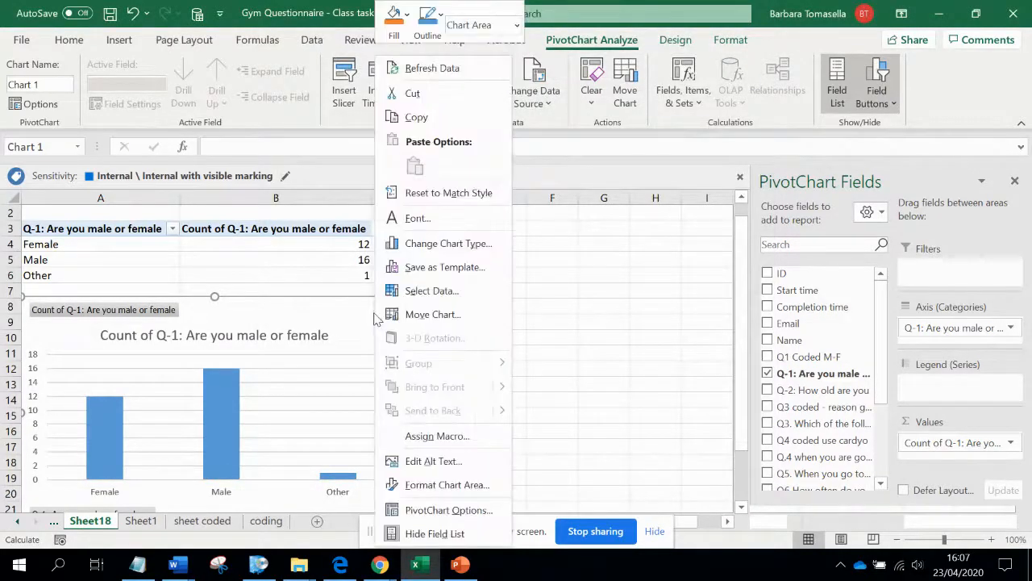
click(403, 118)
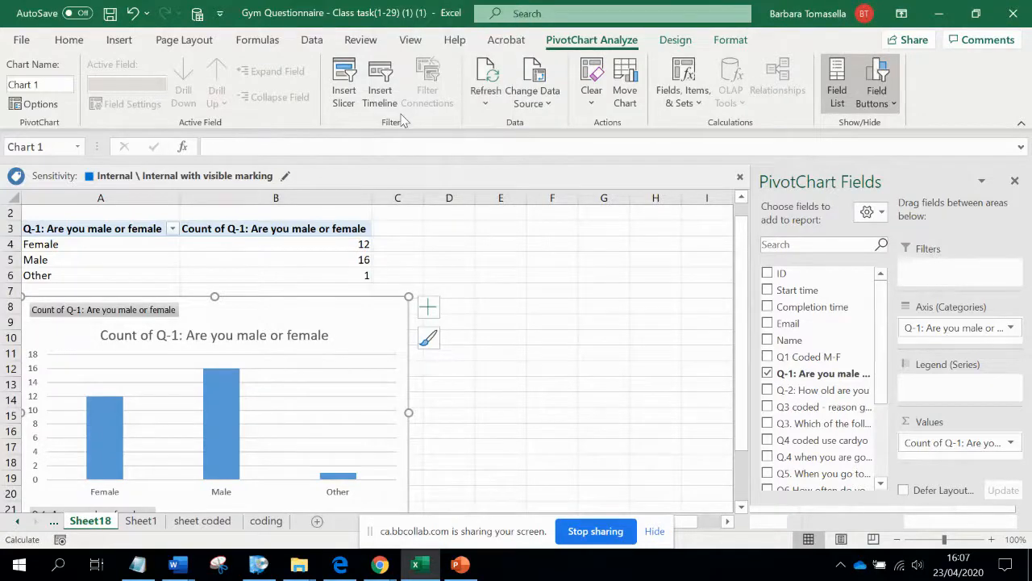
- Switch to PowerPoint, create a blank presentation and paste the copied chart onto its first slide
click(460, 564)
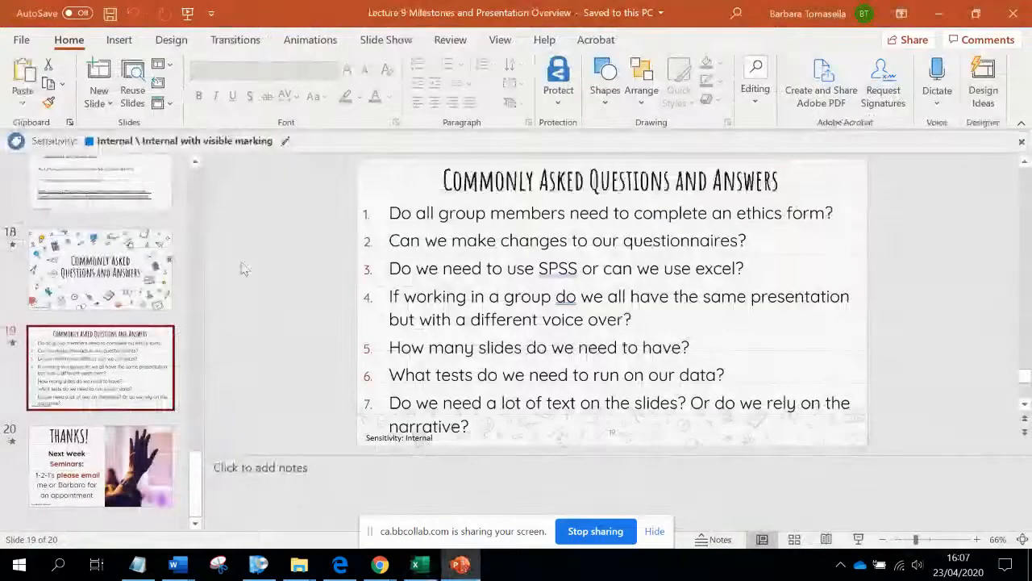
click(28, 45)
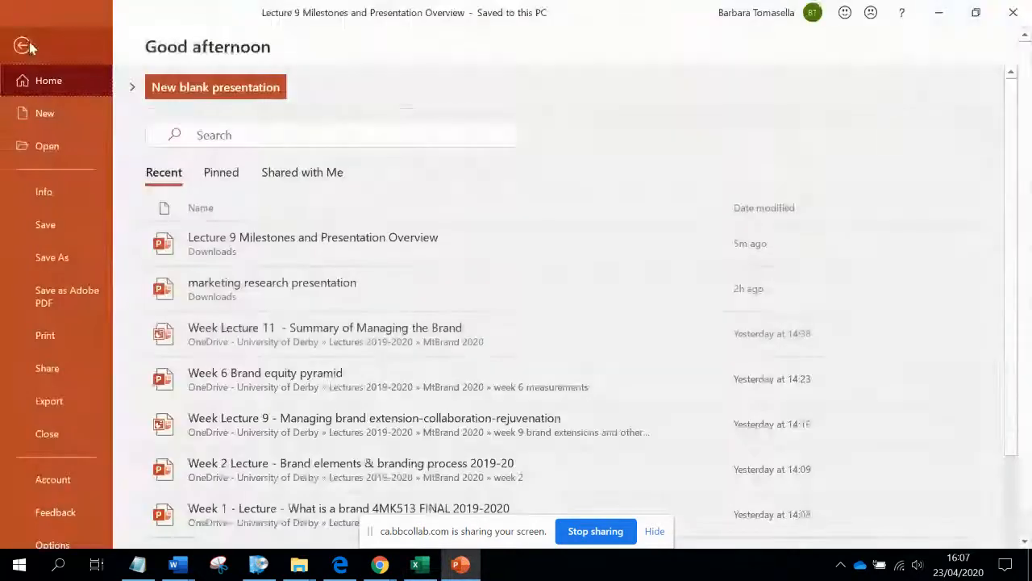
click(45, 116)
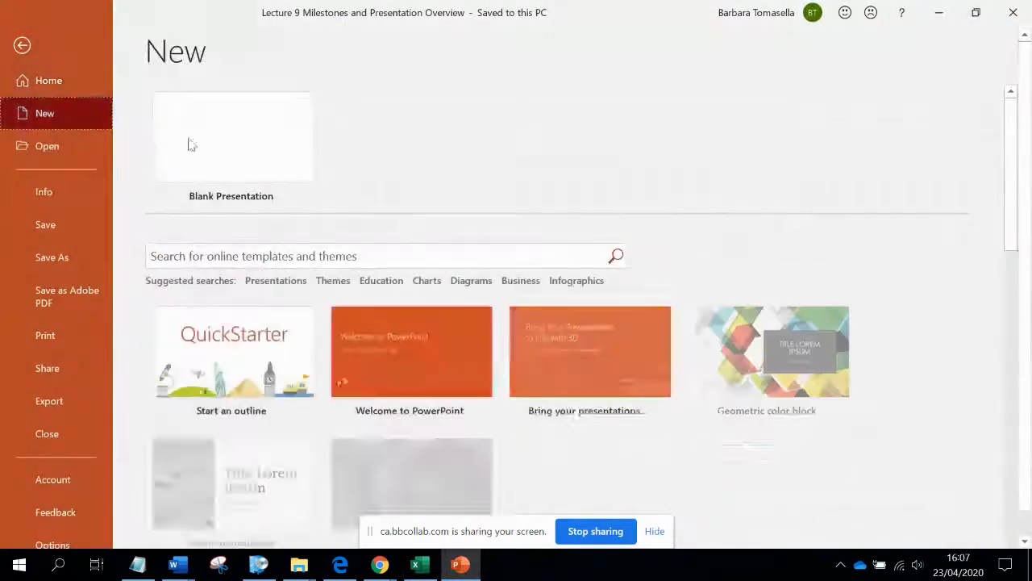
click(225, 148)
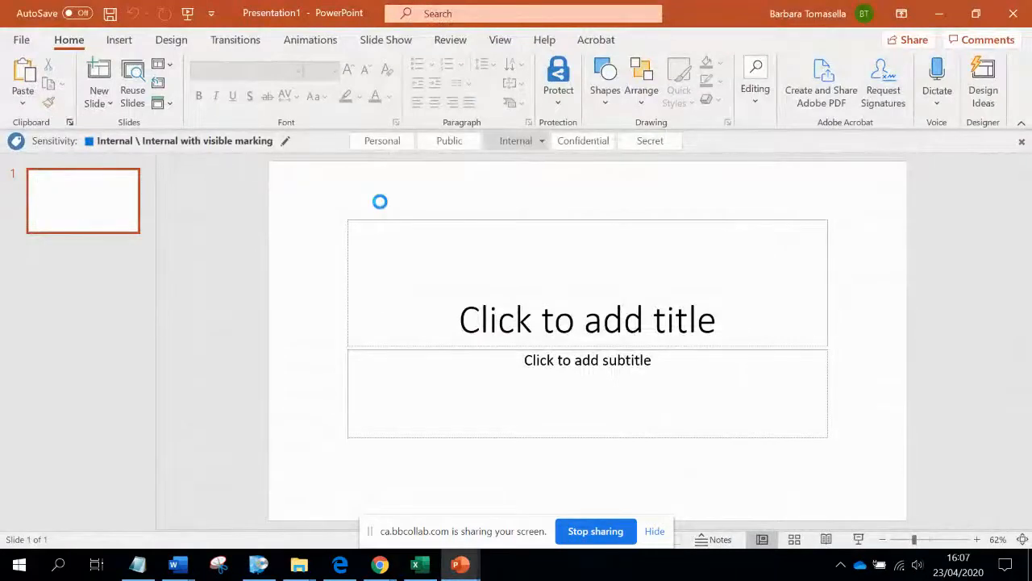
key(ctrl+v)
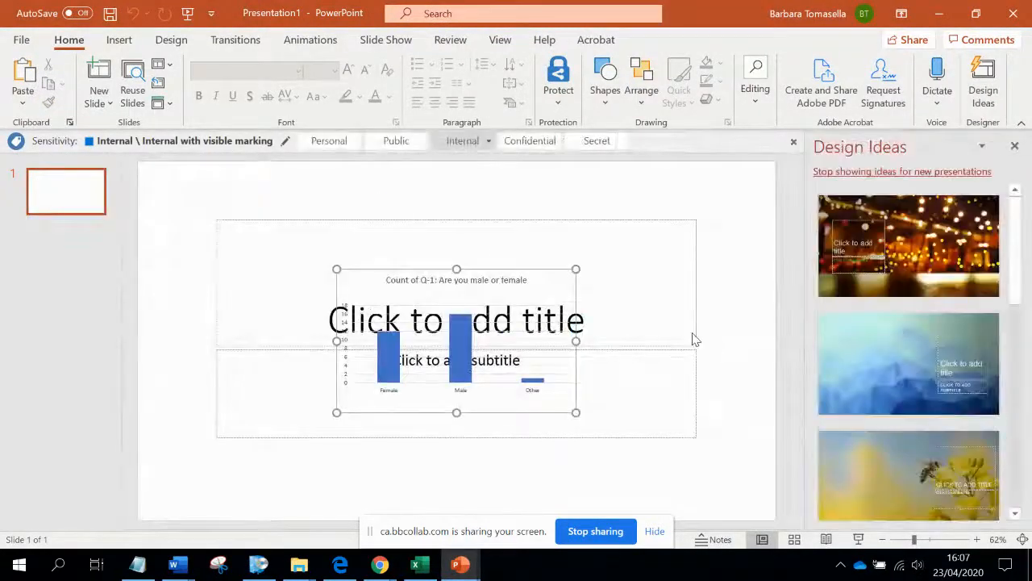
- Delete the slide's title placeholder and move the subtitle placeholder below the pasted chart
click(695, 337)
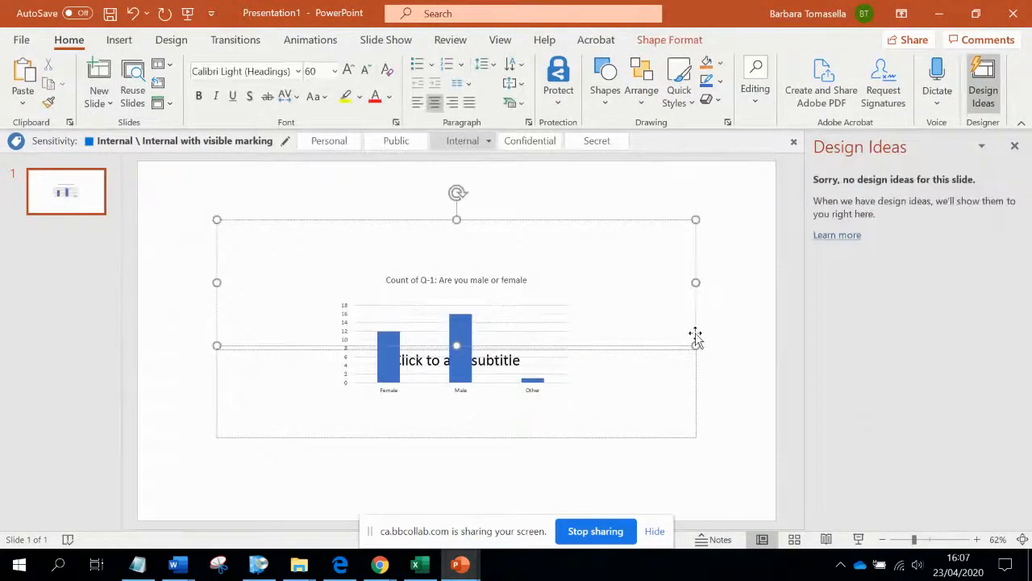
click(695, 334)
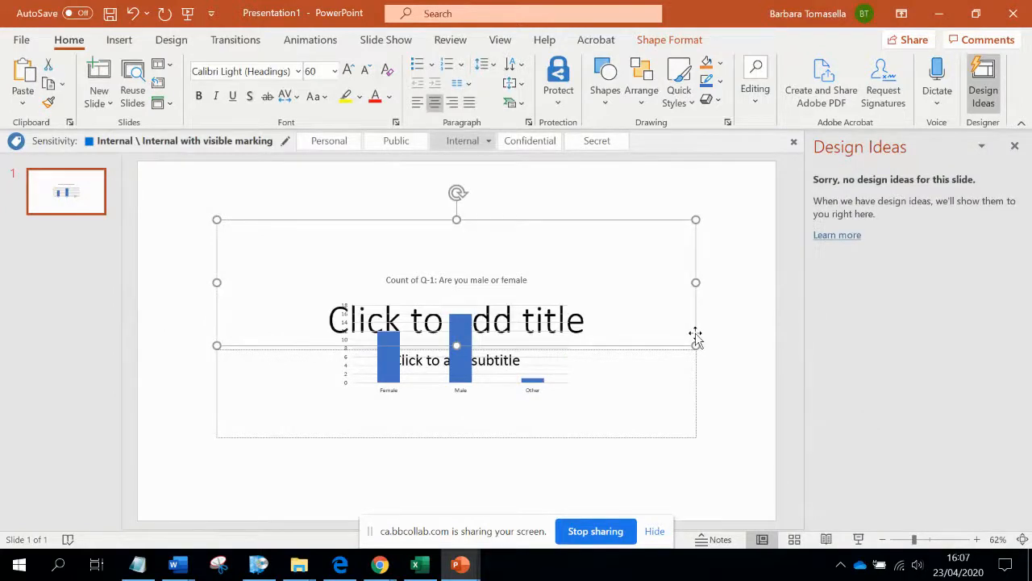
key(Delete)
drag(689, 350, 692, 445)
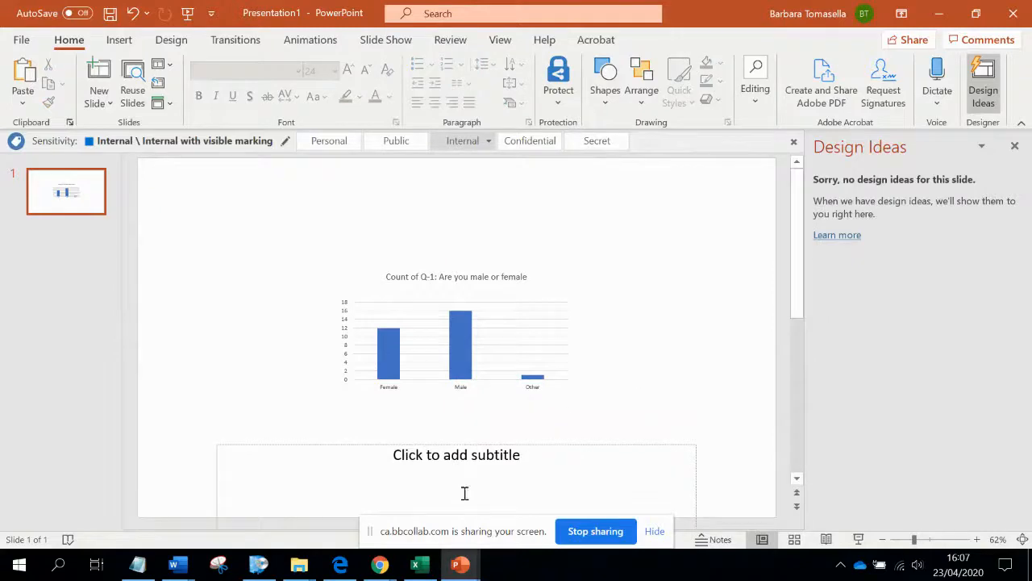
- Switch back to Excel and insert the recommended clustered column chart for the "Q-2: How old are you" column of Sheet1
click(418, 566)
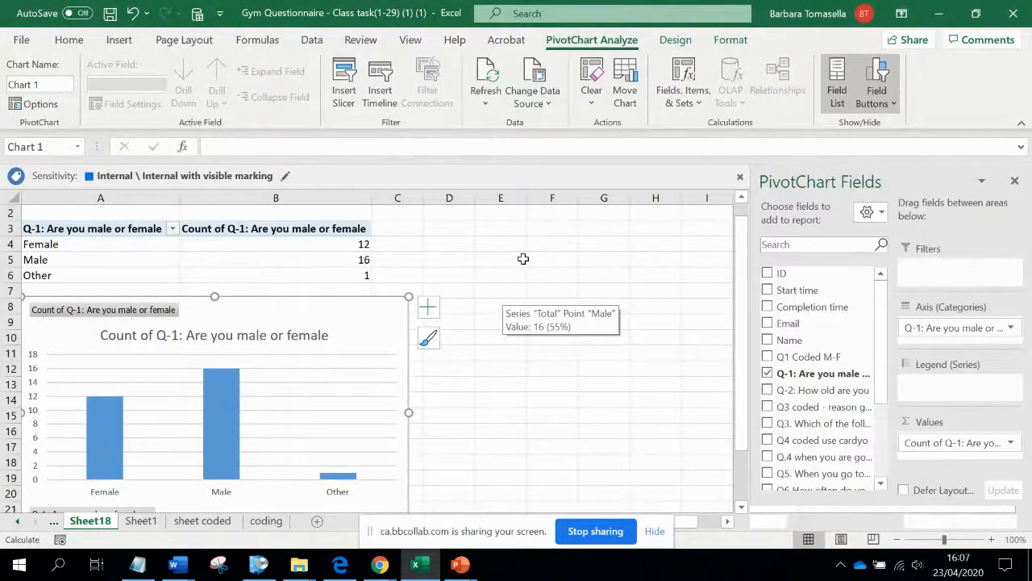
click(140, 521)
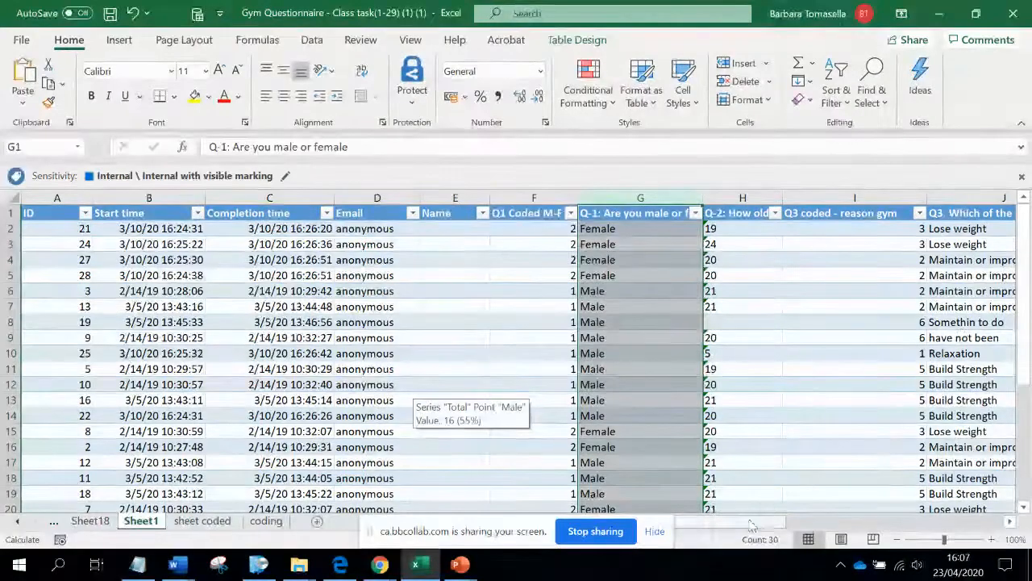
drag(746, 527, 813, 526)
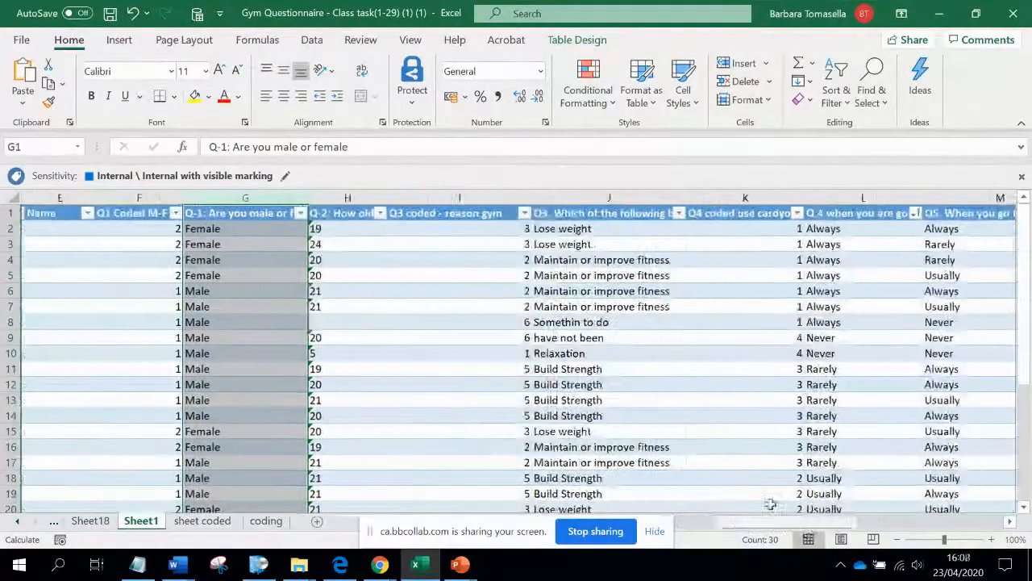
click(341, 191)
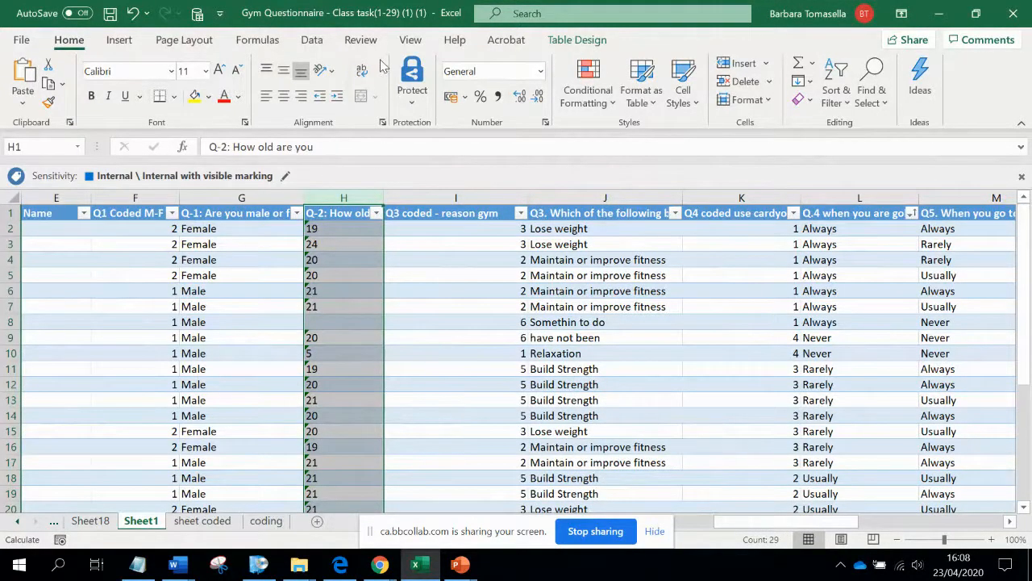
click(127, 40)
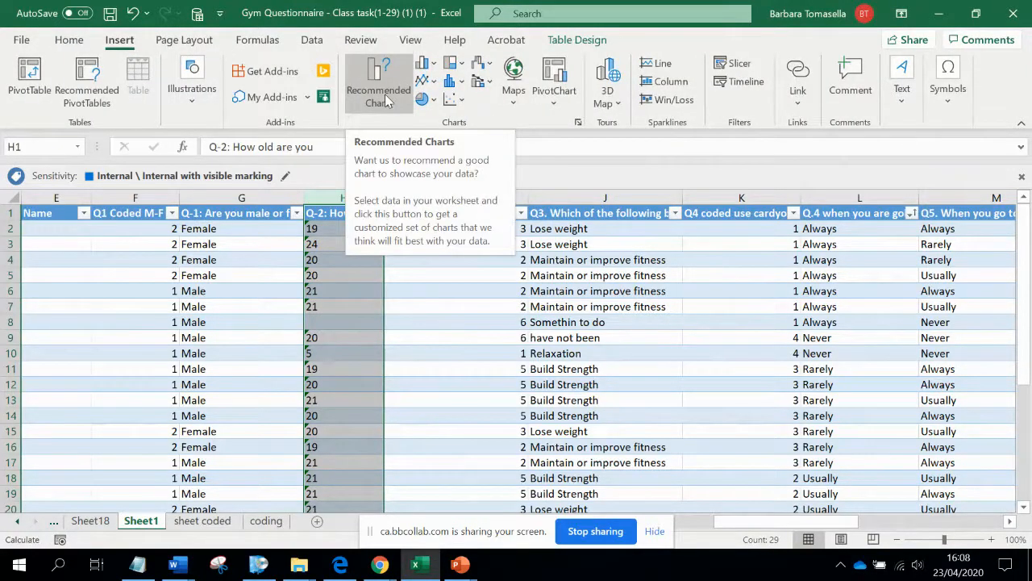
click(433, 64)
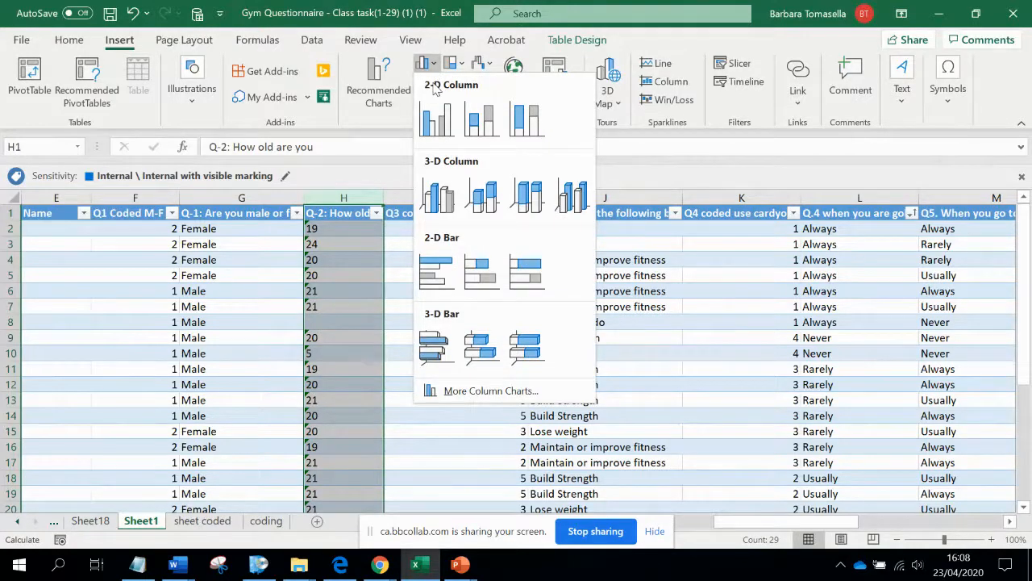
click(373, 91)
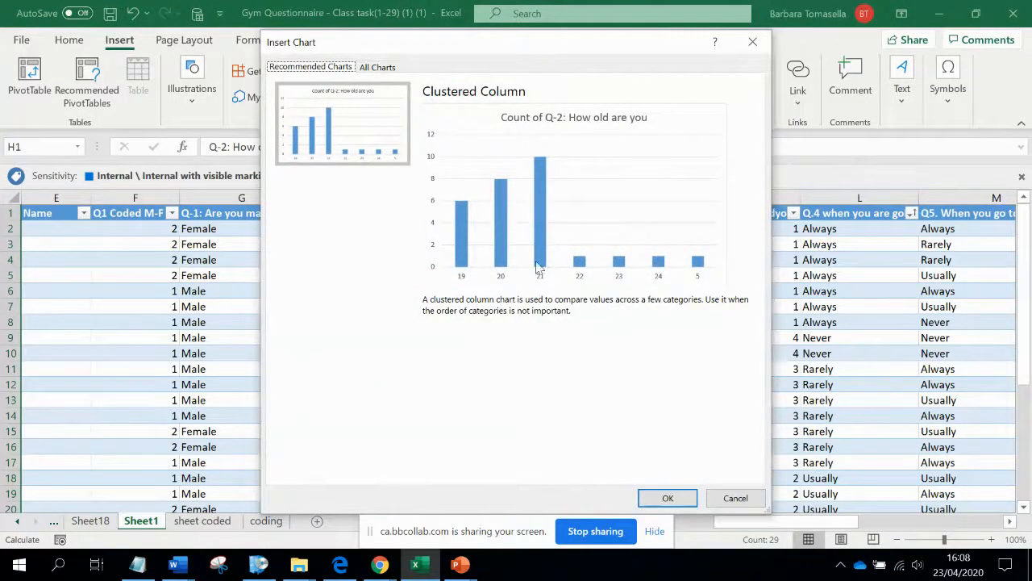
click(666, 498)
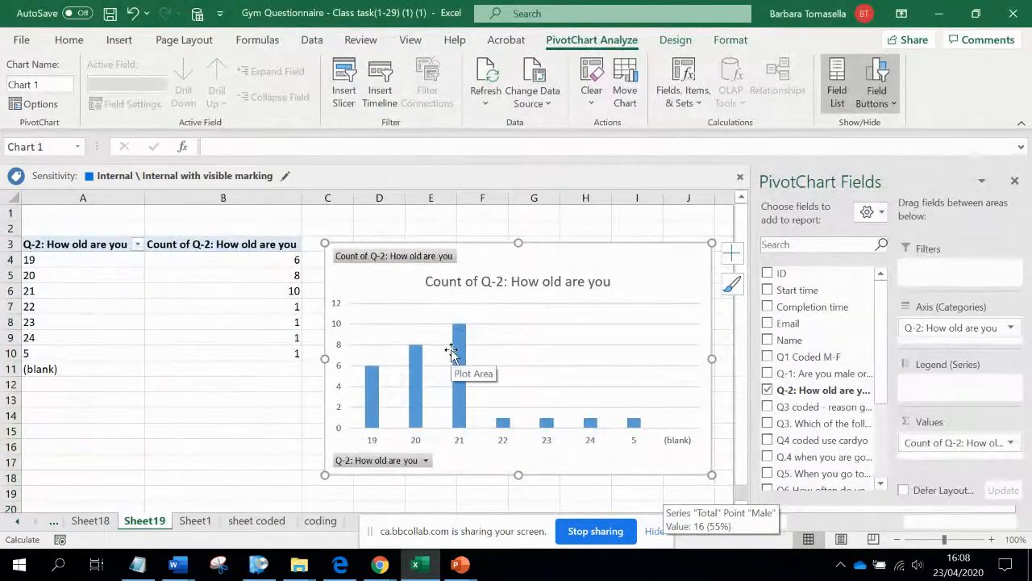
mouse_move(375, 388)
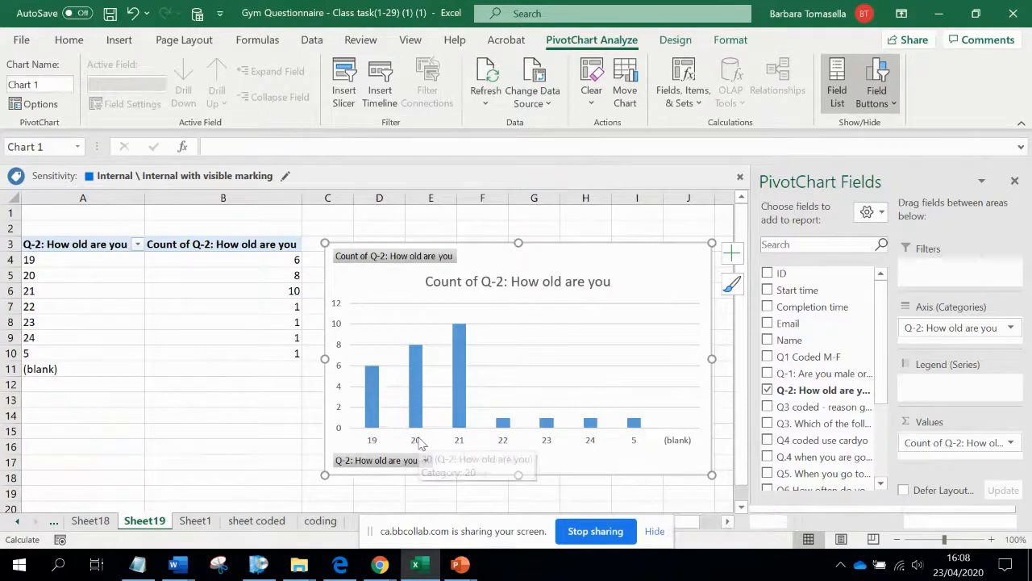
click(262, 415)
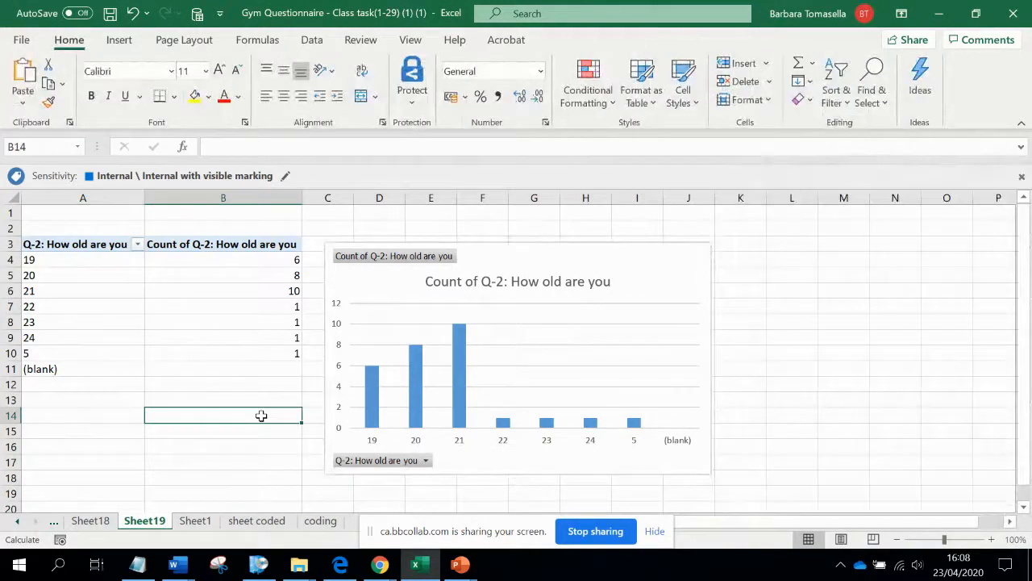